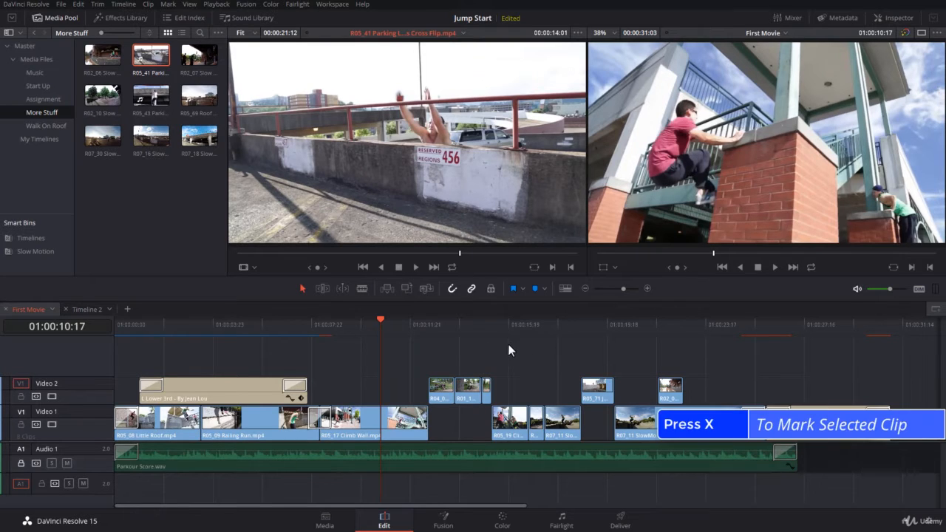
# Mark the range of the R05_17 Climb Wall clip on the timeline and narrow it to 00:00:01:07, ending at 01:00:10:17
pyautogui.click(395, 427)
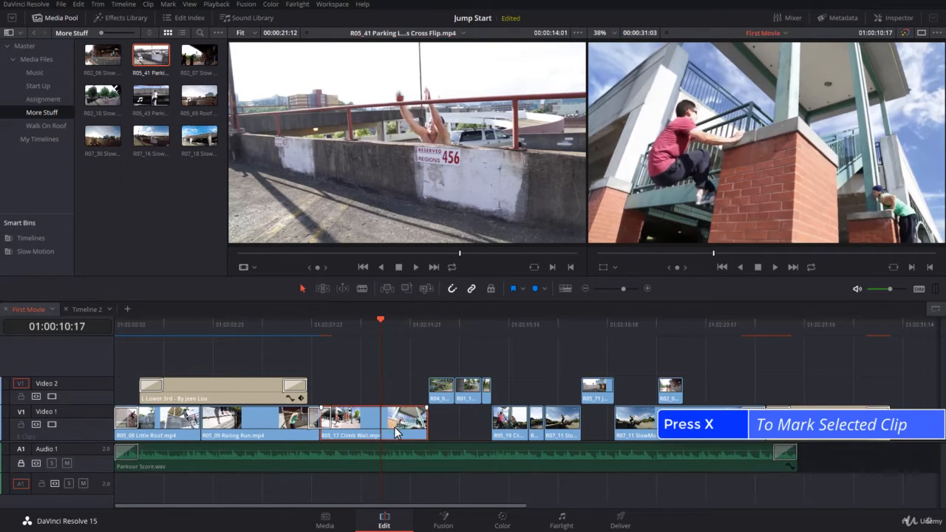
pyautogui.press('x')
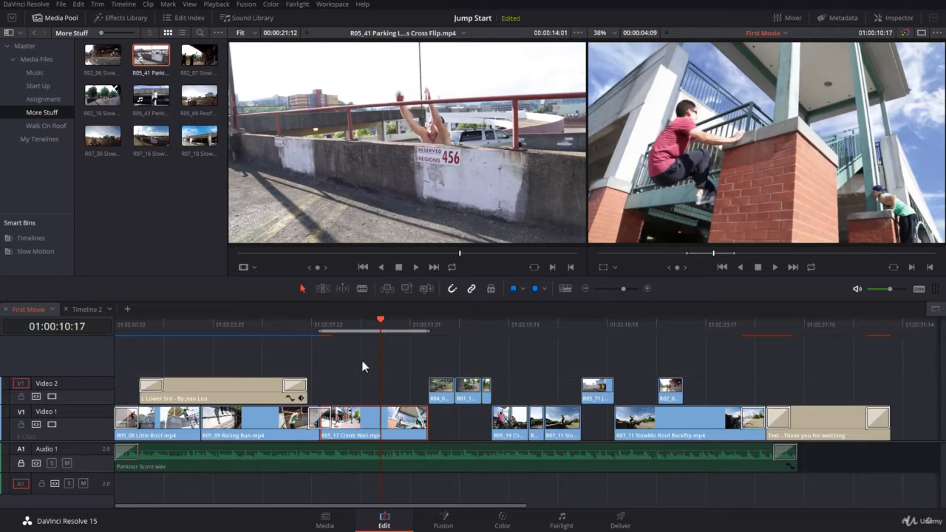
pyautogui.click(430, 329)
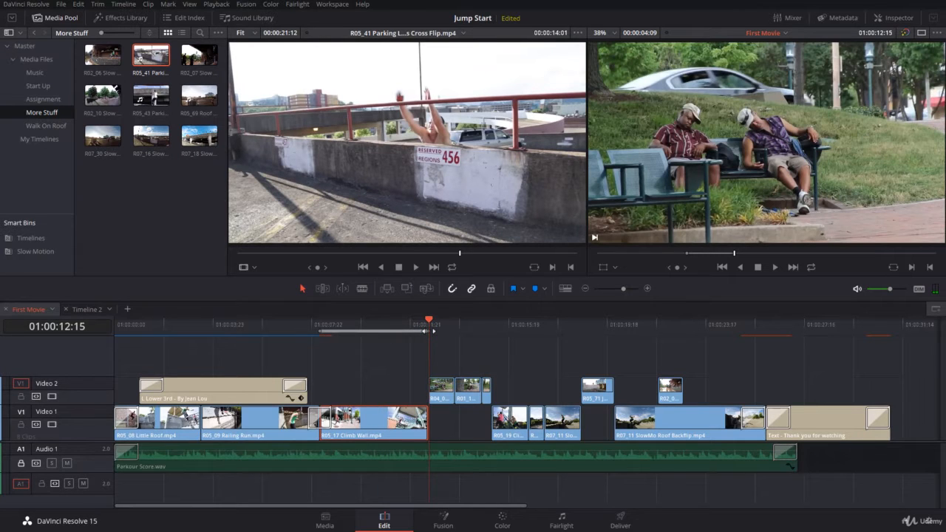
pyautogui.moveTo(430, 330); pyautogui.dragTo(348, 333)
pyautogui.click(365, 368)
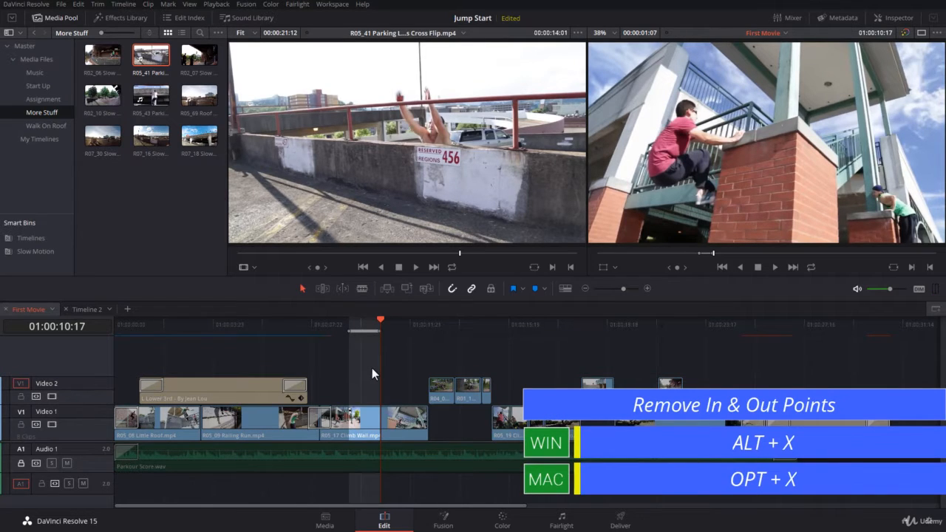
# Try clearing both timeline In and Out points, and then only the In point, undoing each removal
pyautogui.hotkey('alt', 'x')
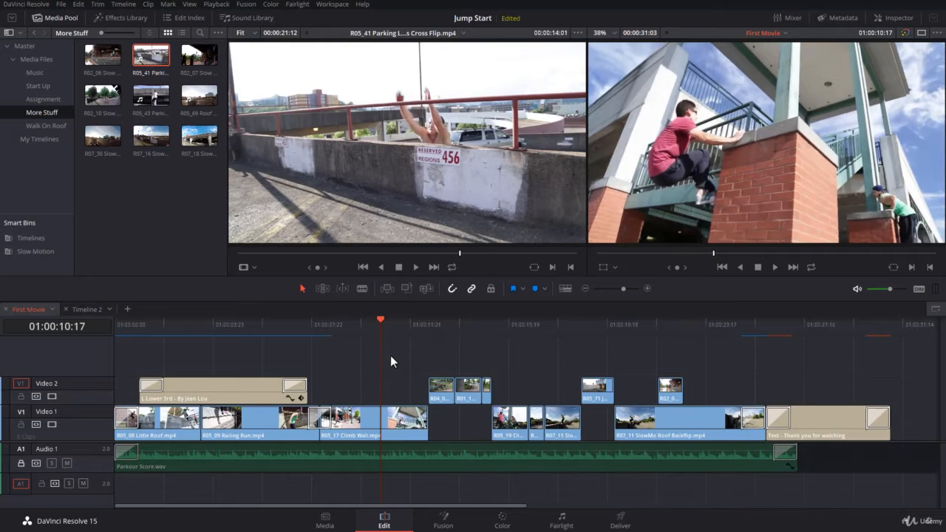
pyautogui.hotkey('ctrl', 'z')
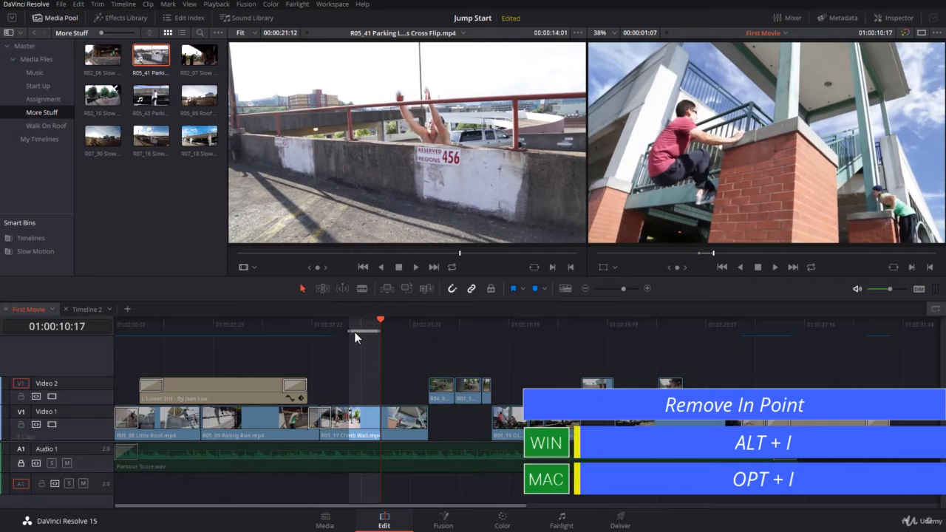
pyautogui.hotkey('alt', 'i')
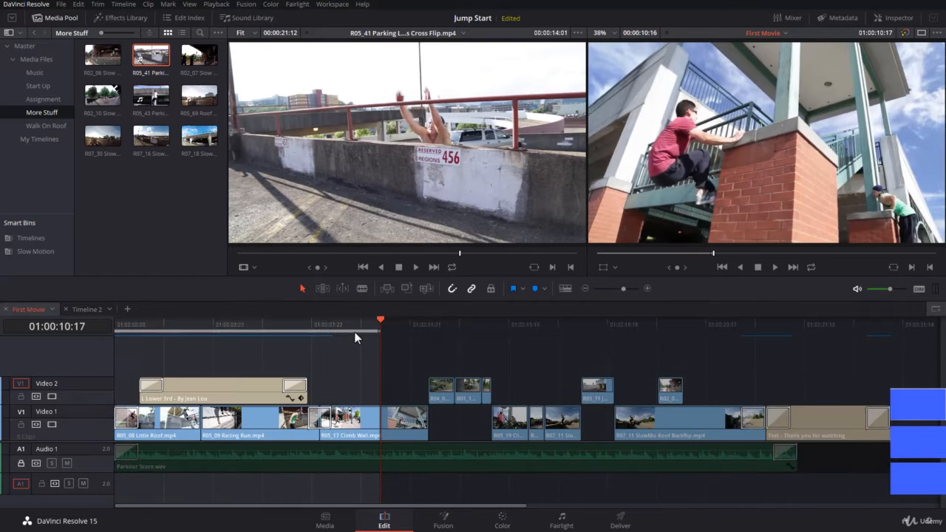
pyautogui.hotkey('ctrl', 'z')
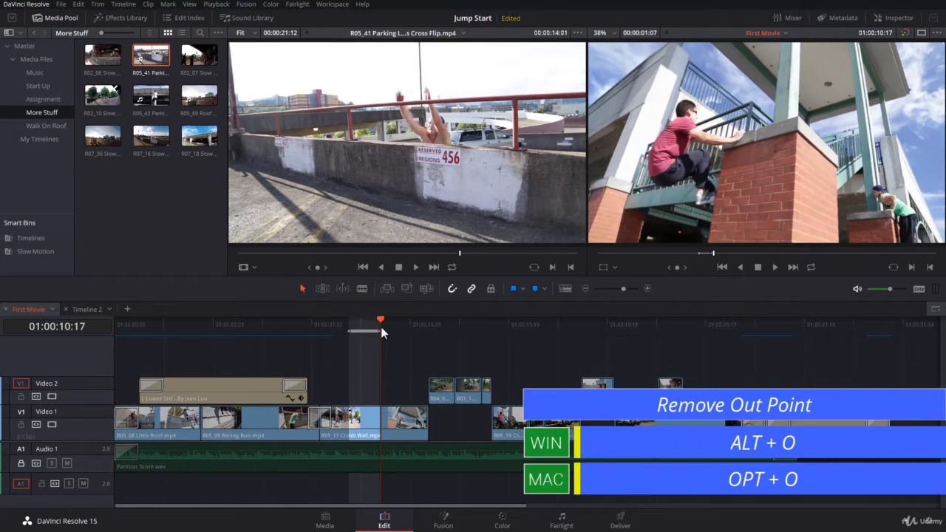
# Try removing only the timeline Out point, set it again at the playhead, and clear both In and Out points
pyautogui.hotkey('alt', 'o')
pyautogui.press('o')
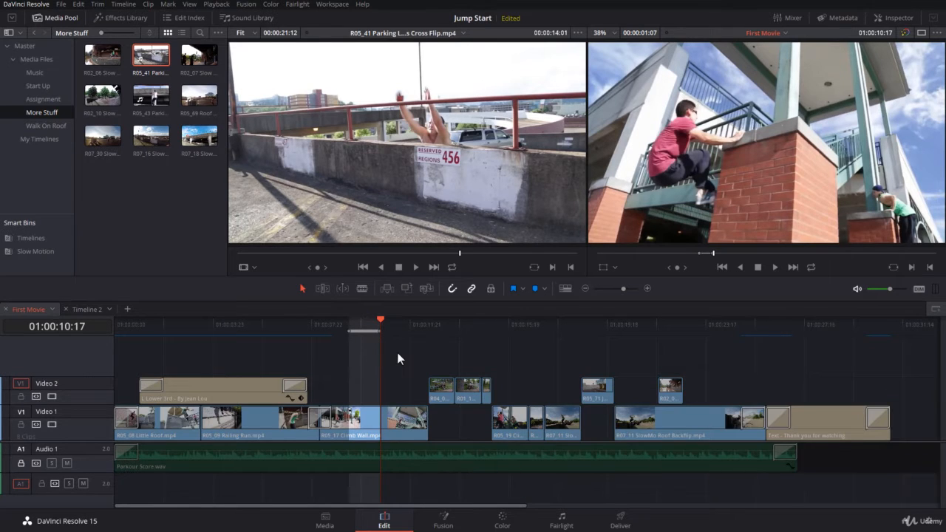
pyautogui.hotkey('alt', 'x')
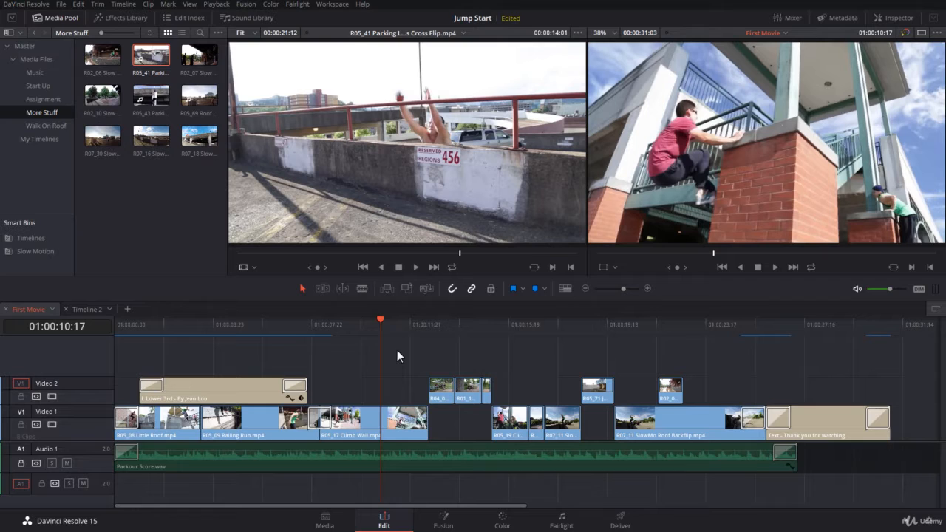
# Mark a timeline range over the Climb Wall clip with an In point at 01:00:09:20 and an Out point at 01:00:10:20
pyautogui.click(341, 328)
pyautogui.press('space')
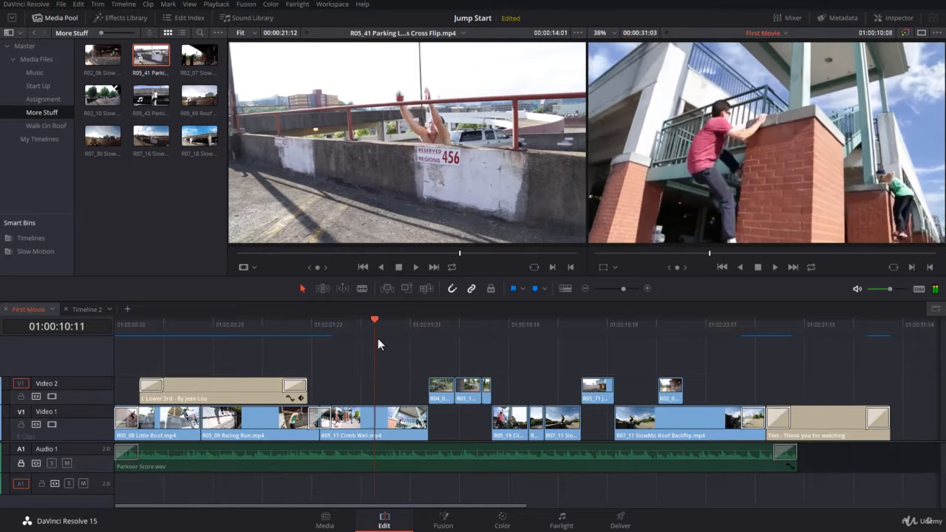
pyautogui.moveTo(383, 340); pyautogui.dragTo(359, 355)
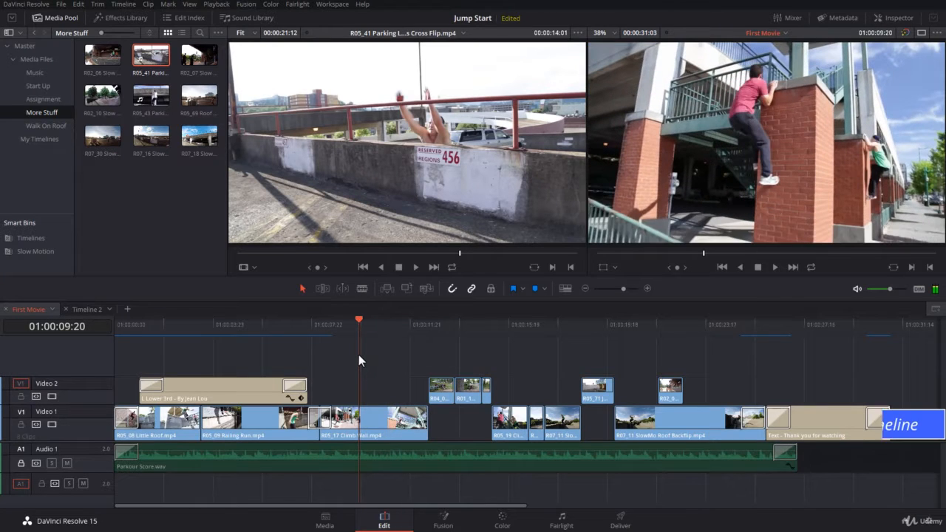
pyautogui.press('i')
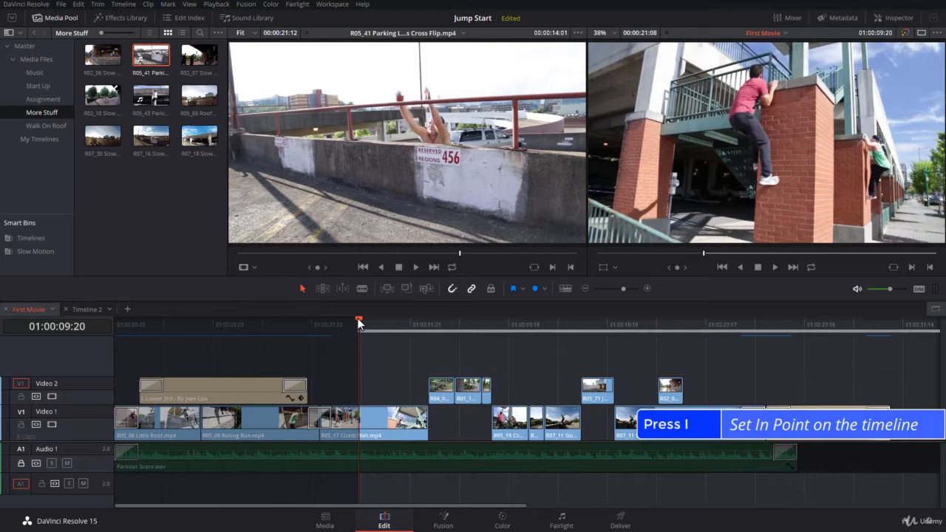
pyautogui.moveTo(365, 322); pyautogui.dragTo(383, 340)
pyautogui.press('o')
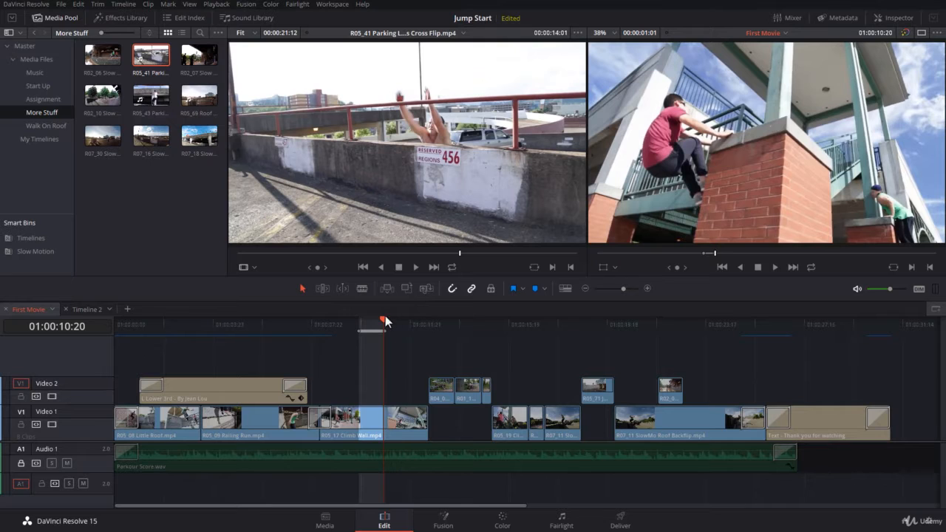
# Set the R05_41 source clip's In point at 00:00:15:16 and overwrite it into the marked range on Video 2
pyautogui.moveTo(385, 321); pyautogui.dragTo(361, 327)
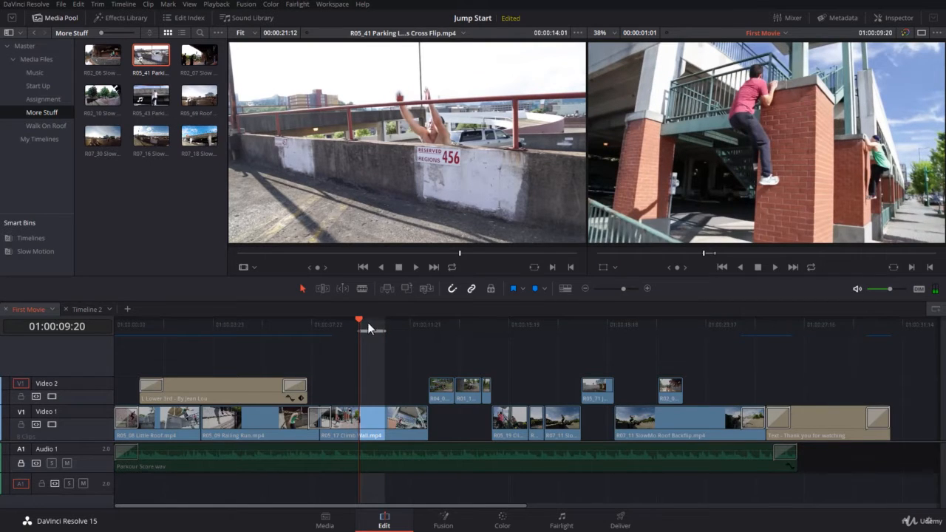
pyautogui.click(461, 257)
pyautogui.moveTo(463, 257); pyautogui.dragTo(484, 259)
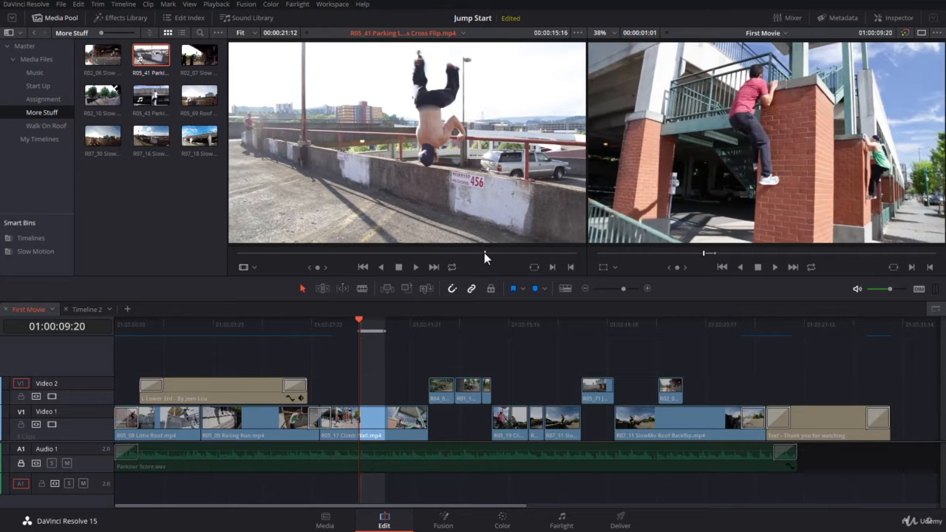
pyautogui.press('i')
pyautogui.click(408, 288)
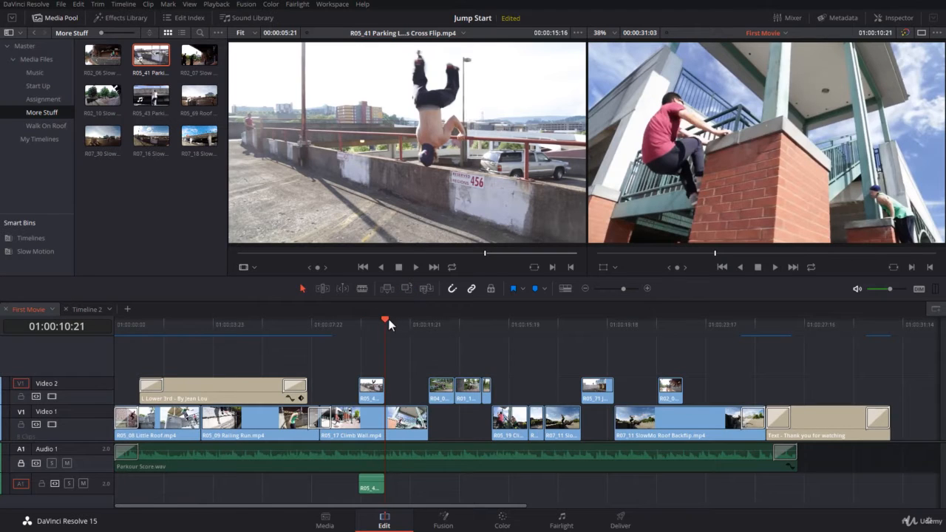
# Play back the new R05_41 clip on Video 2 to check which frames fill the marked range
pyautogui.click(358, 324)
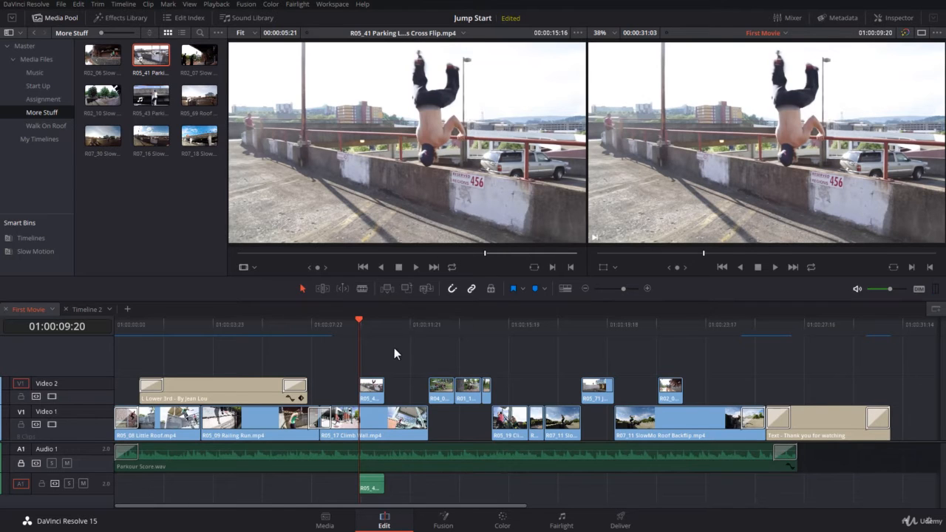
pyautogui.press('space')
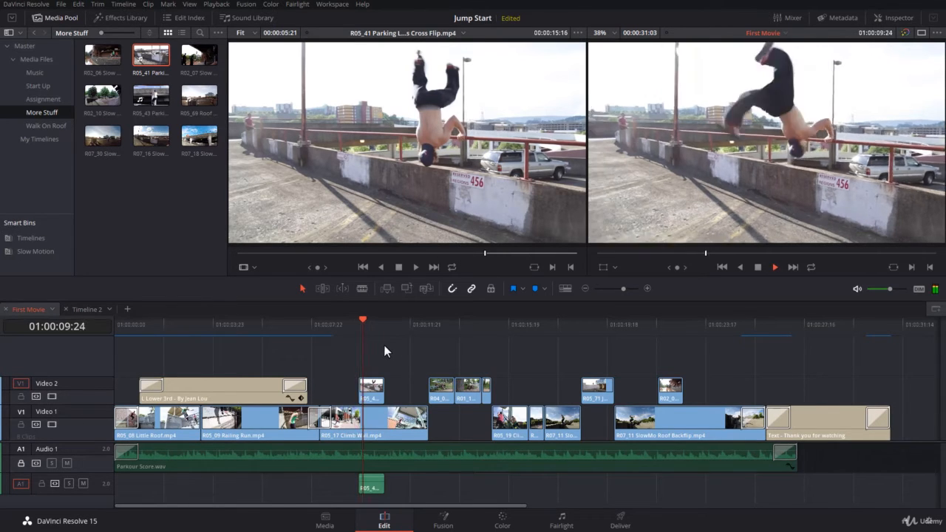
pyautogui.moveTo(379, 331); pyautogui.dragTo(350, 336)
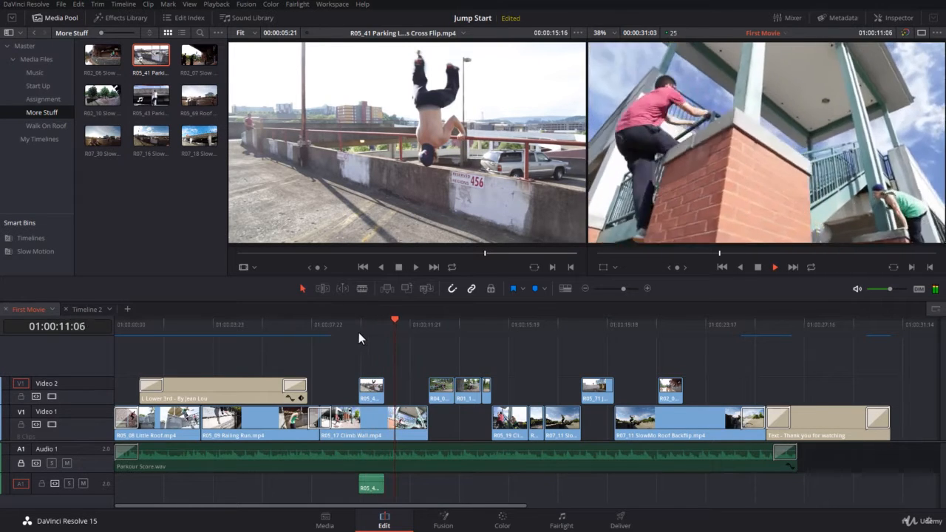
pyautogui.click(361, 328)
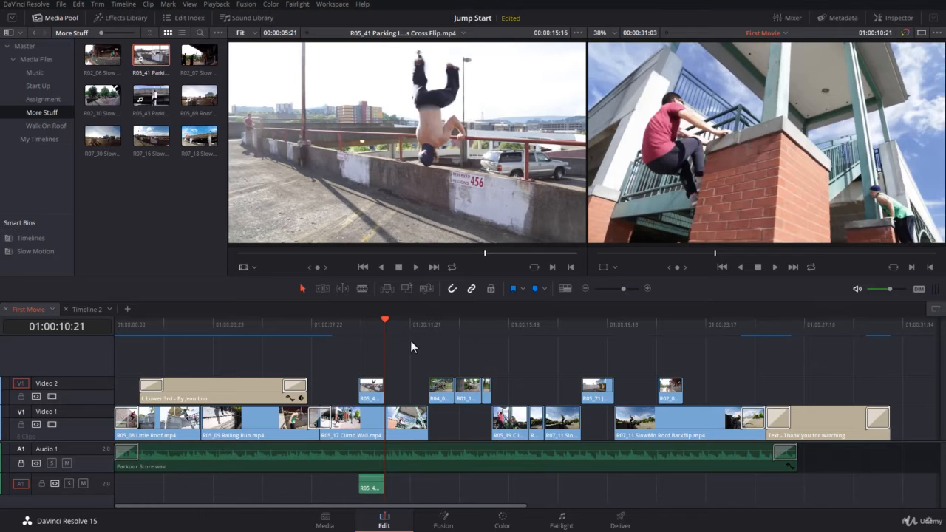
# Undo the overwrite on Video 2 and clear the In point of the R05_41 source clip
pyautogui.hotkey('ctrl', 'z')
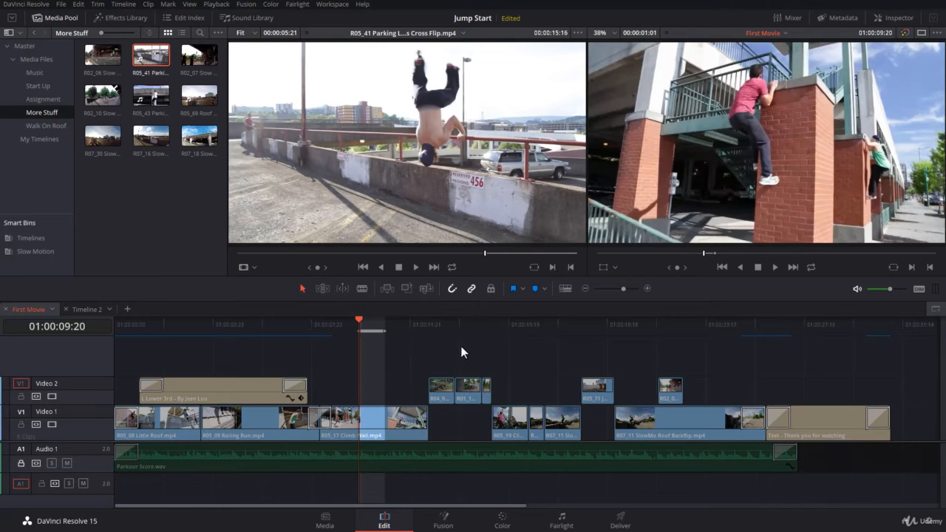
pyautogui.click(479, 200)
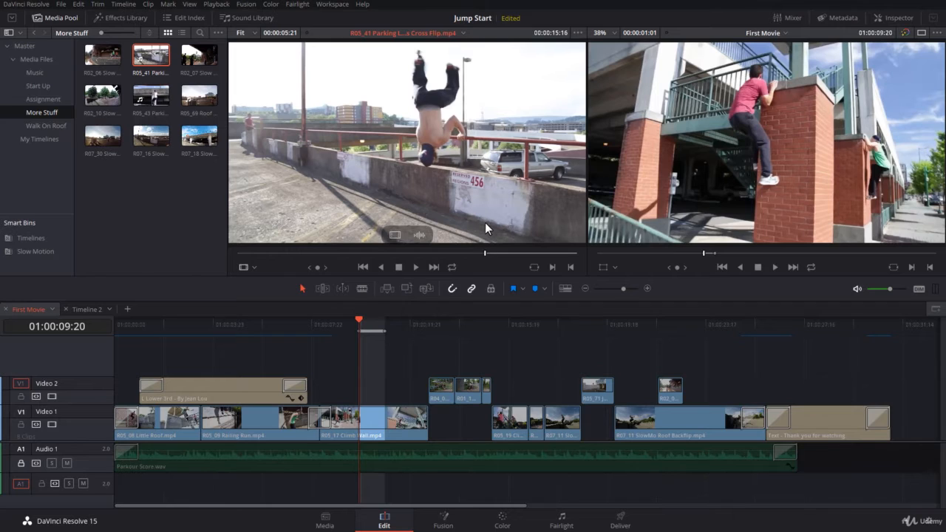
pyautogui.hotkey('alt', 'x')
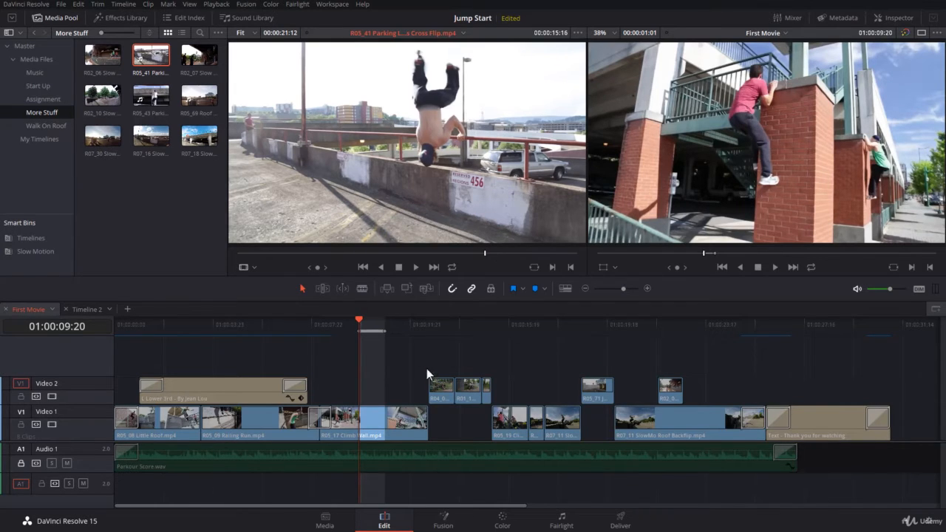
# Park the timeline playhead at 01:00:10:20 and set the R05_41 source clip's Out point at 00:00:16:08
pyautogui.moveTo(362, 324); pyautogui.dragTo(383, 329)
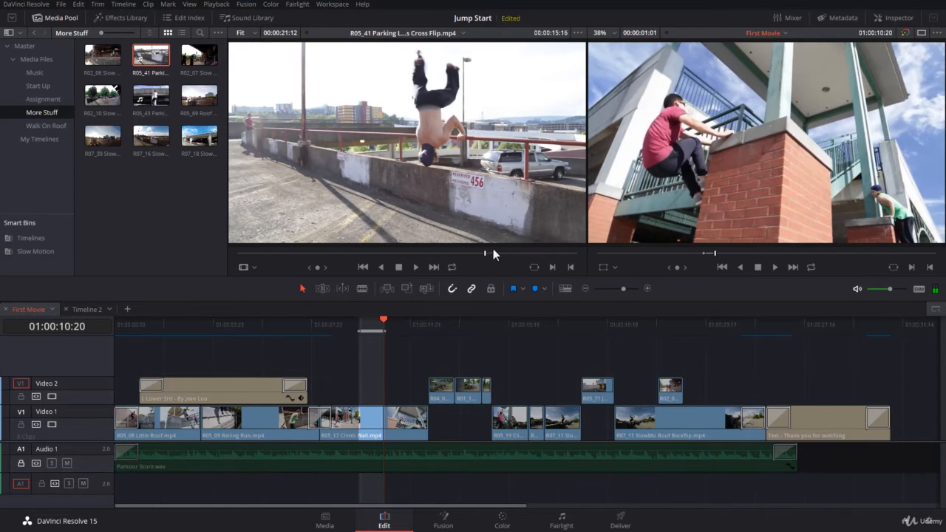
pyautogui.moveTo(486, 250); pyautogui.dragTo(496, 252)
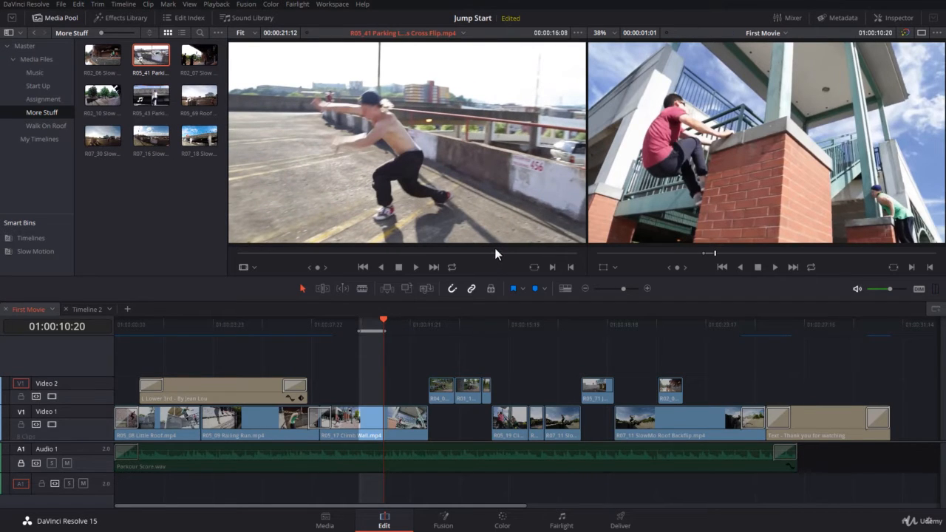
pyautogui.press('o')
# Overwrite the marked range on Video 2 with the backtimed source clip and check its last and first frames
pyautogui.moveTo(499, 180)
pyautogui.click(407, 286)
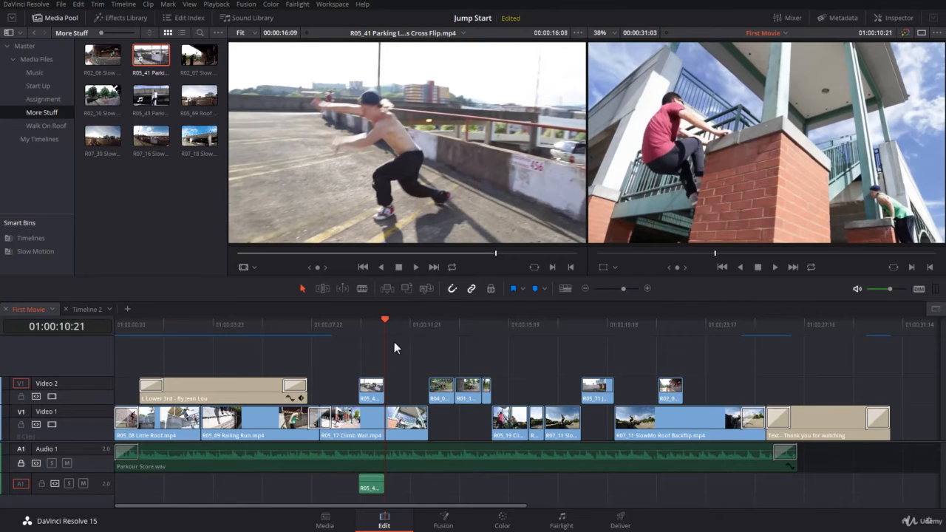
pyautogui.press('Left')
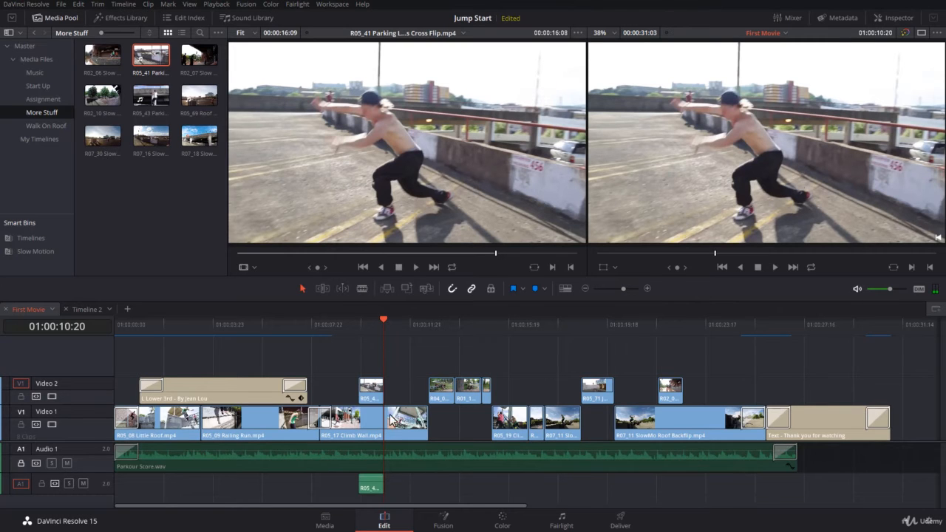
pyautogui.click(359, 346)
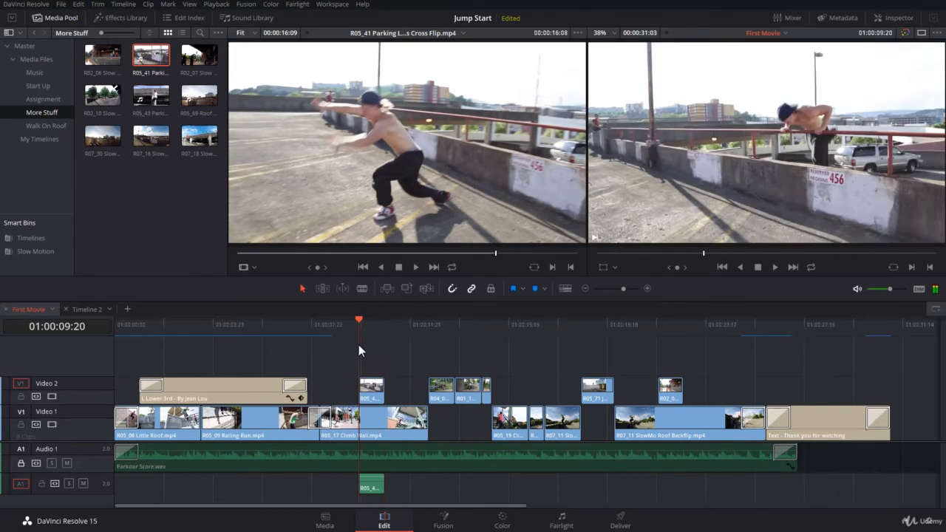
# Play through the backtimed R05_41 clip from just before its start and undo the overwrite
pyautogui.moveTo(359, 345); pyautogui.dragTo(342, 361)
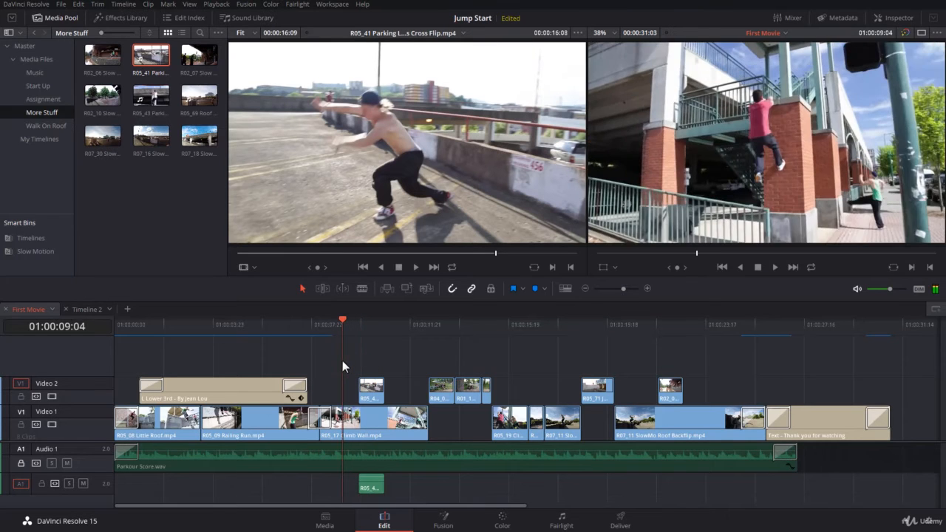
pyautogui.press('space')
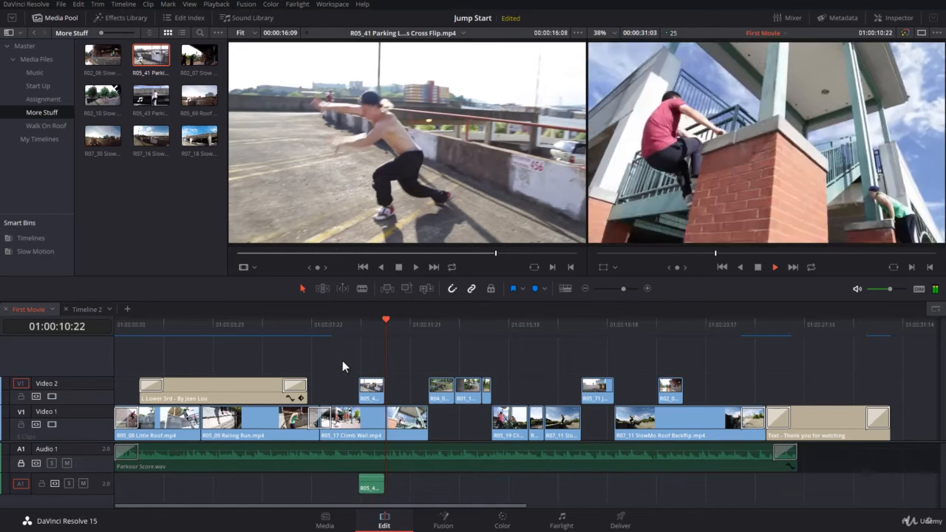
pyautogui.click(363, 333)
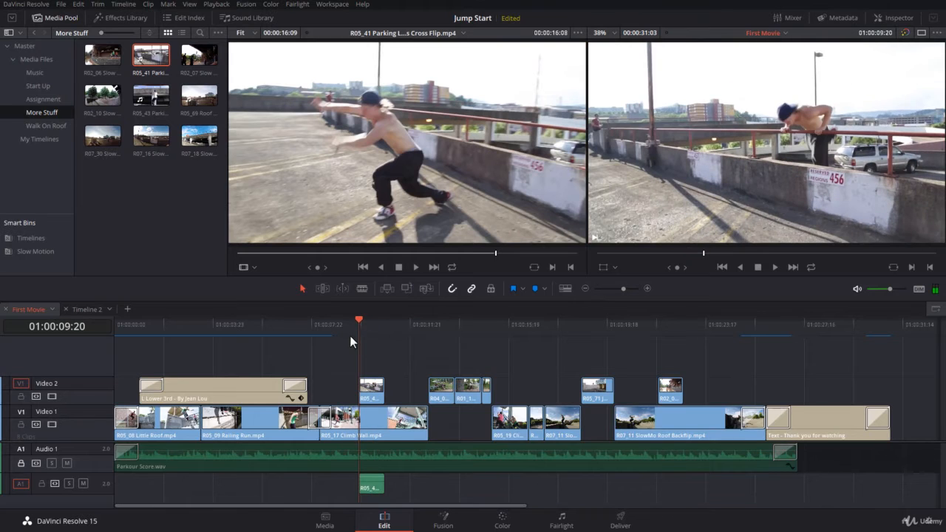
pyautogui.click(345, 336)
pyautogui.press('space')
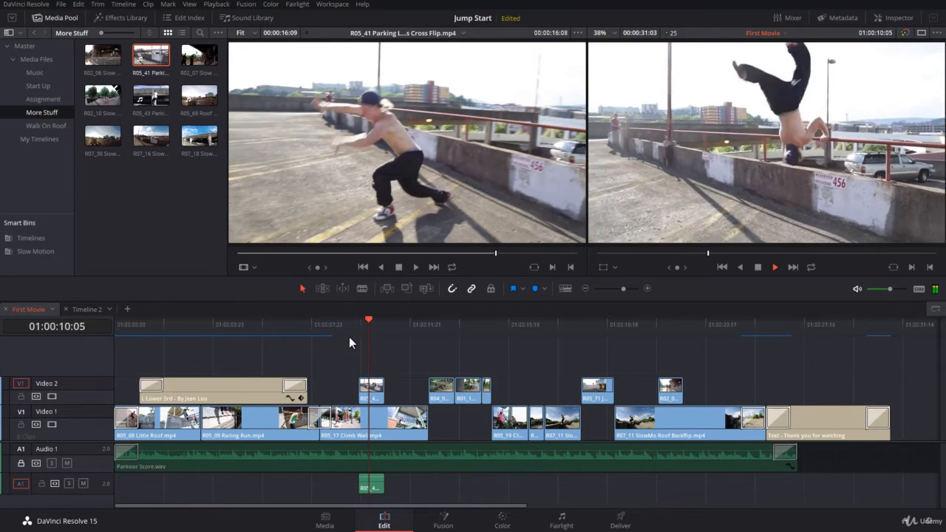
pyautogui.press('space')
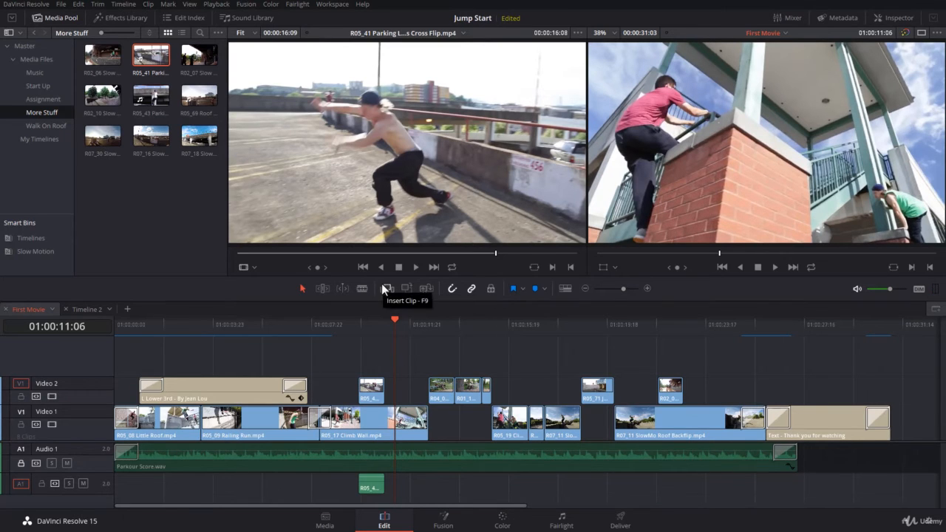
pyautogui.hotkey('ctrl', 'z')
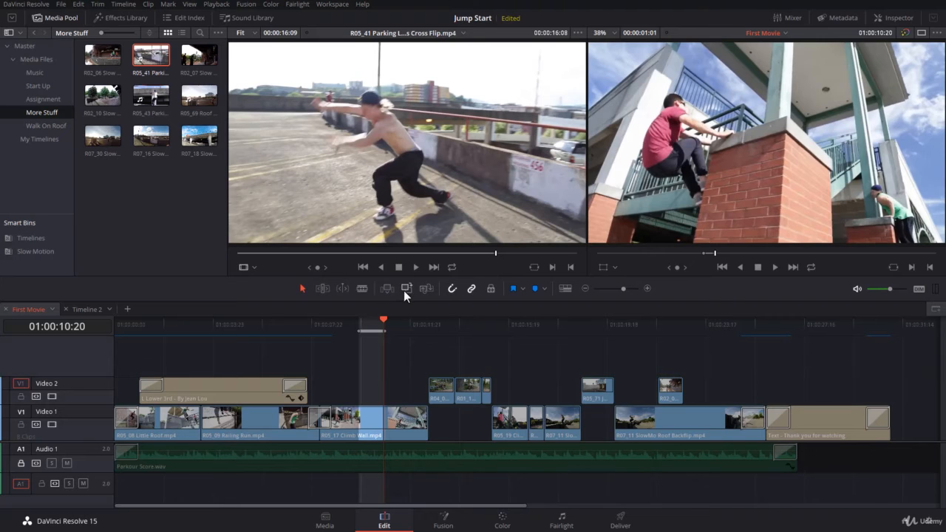
# Insert the backtimed R05_41 clip on Video 2 at the marked timeline range, review it in playback, and undo the insert
pyautogui.click(385, 286)
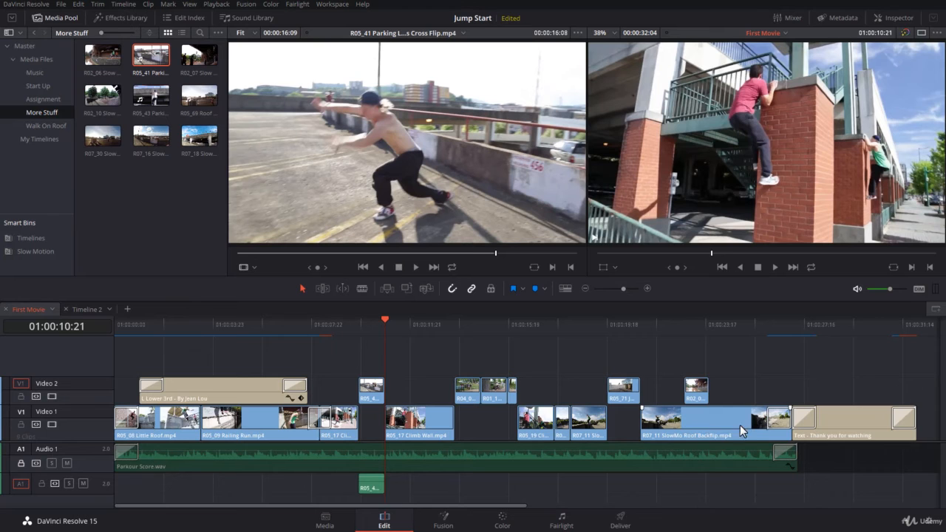
pyautogui.click(329, 326)
pyautogui.press('space')
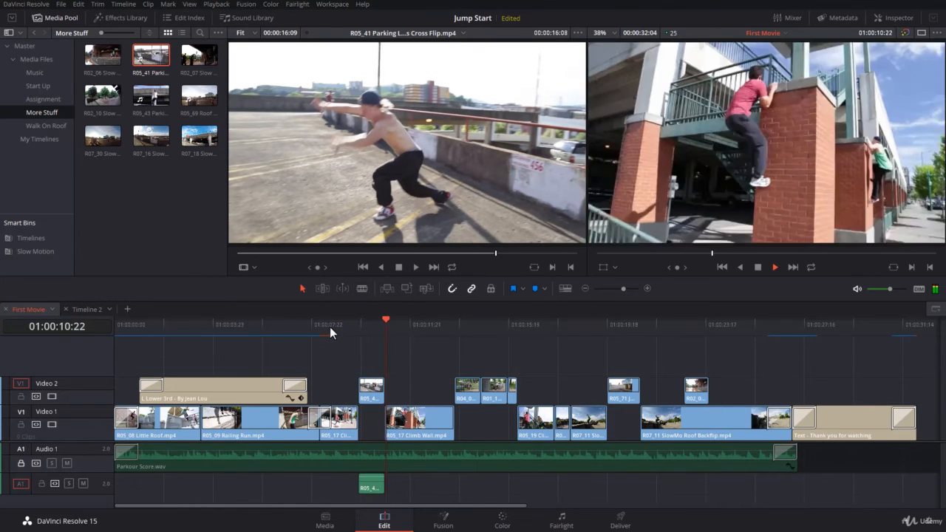
pyautogui.moveTo(371, 324); pyautogui.dragTo(360, 328)
pyautogui.hotkey('ctrl', 'z')
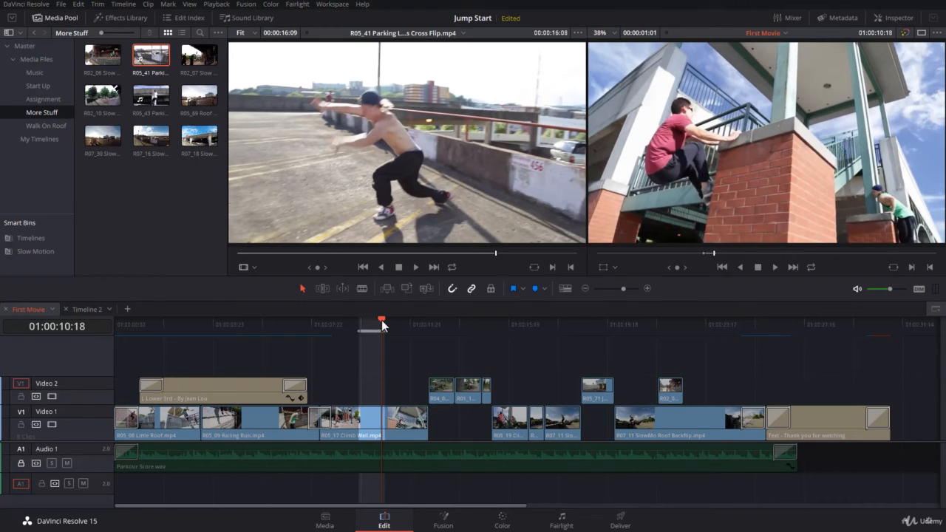
# Park the timeline playhead at 01:00:10:20 and replace the R05_41 source clip's Out point with an In point at 00:00:15:13
pyautogui.click(383, 323)
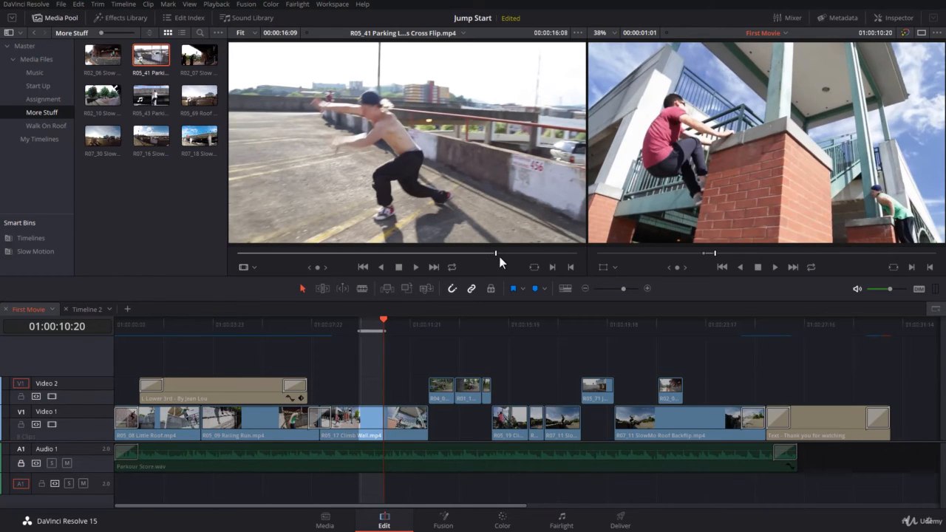
pyautogui.moveTo(496, 253); pyautogui.dragTo(472, 254)
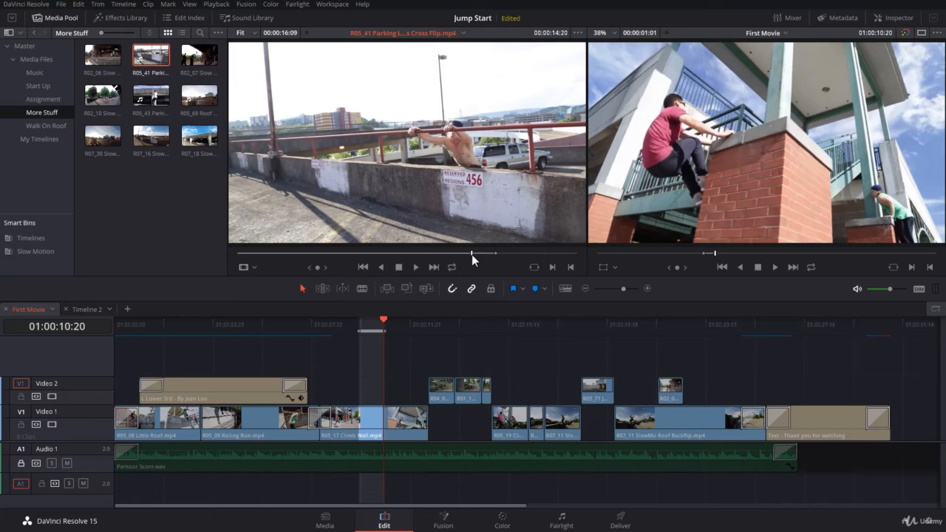
pyautogui.hotkey('alt', 'x')
pyautogui.moveTo(471, 254); pyautogui.dragTo(484, 265)
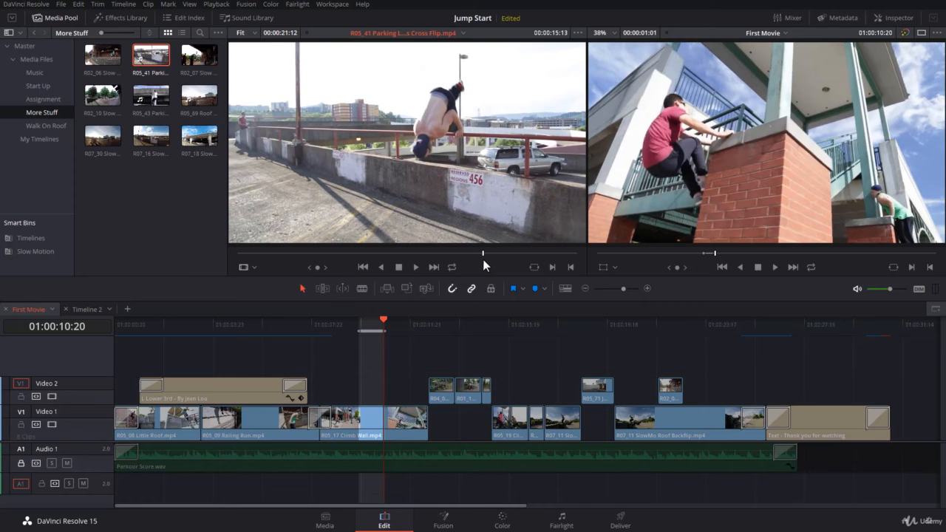
pyautogui.press('i')
# Insert the R05_41 source clip on Video 2 at the marked timeline range and review its playback and first frame
pyautogui.click(385, 289)
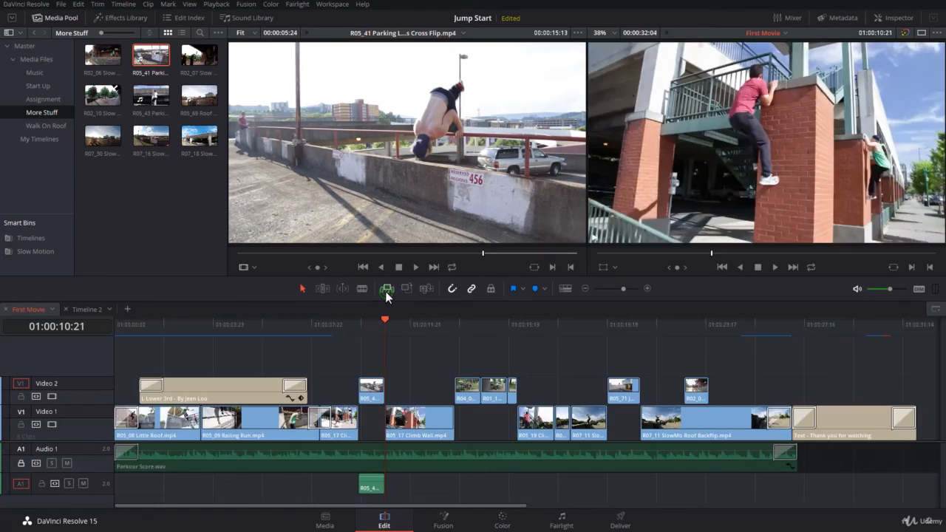
pyautogui.click(345, 319)
pyautogui.press('space')
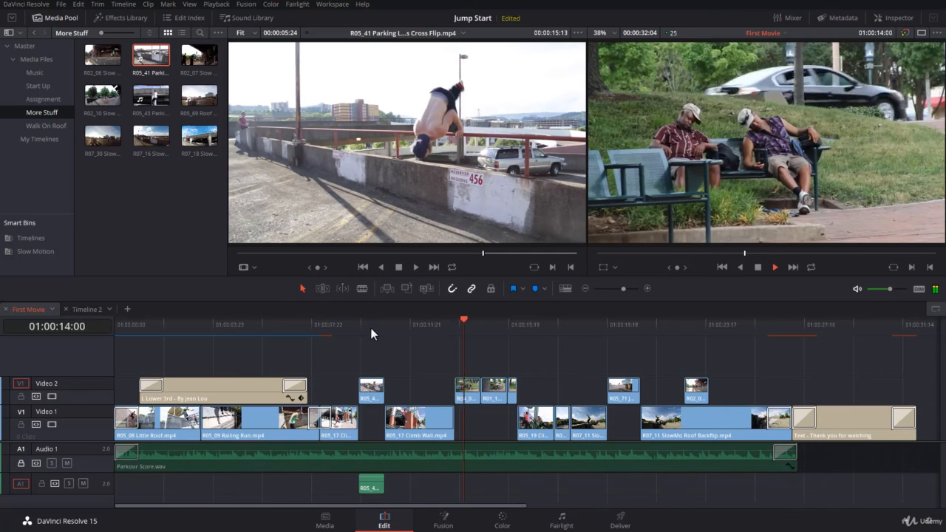
pyautogui.moveTo(381, 325); pyautogui.dragTo(351, 334)
pyautogui.click(357, 334)
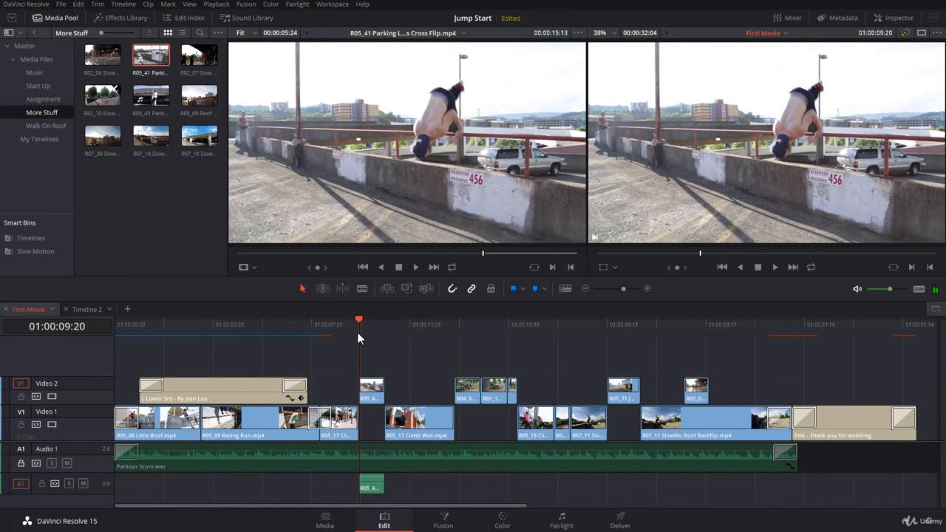